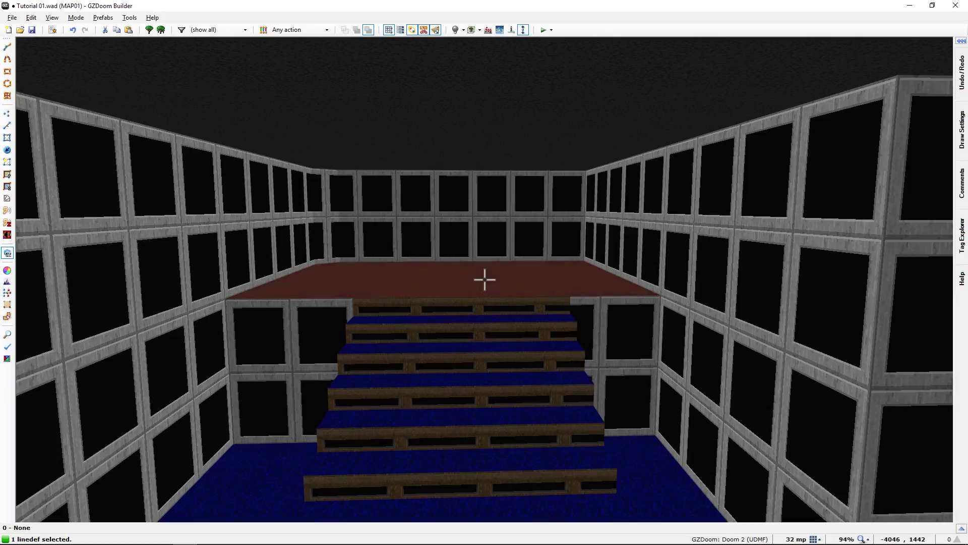
# Inspect the two straight staircases and the raised platforms behind them in the 3D view from the front and sides.
pyautogui.press('a')
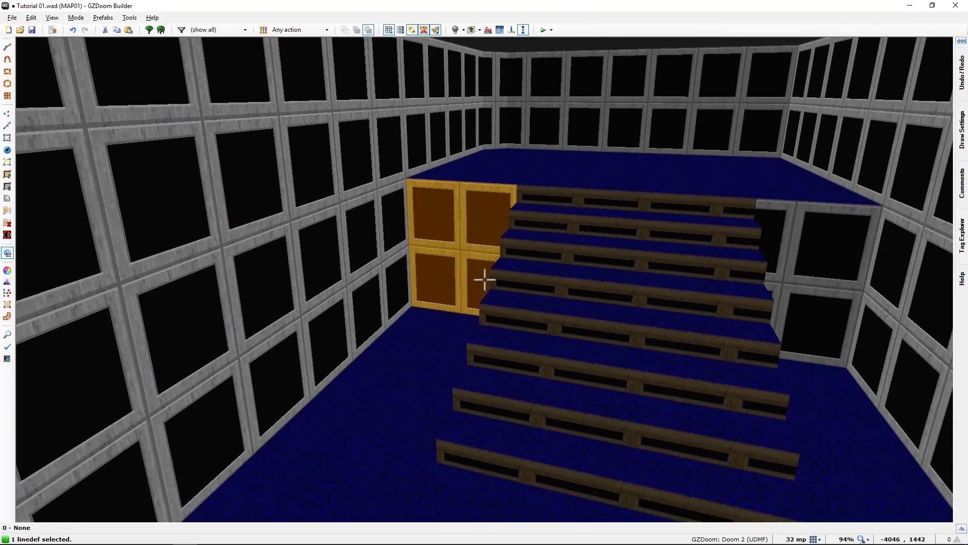
pyautogui.press('d')
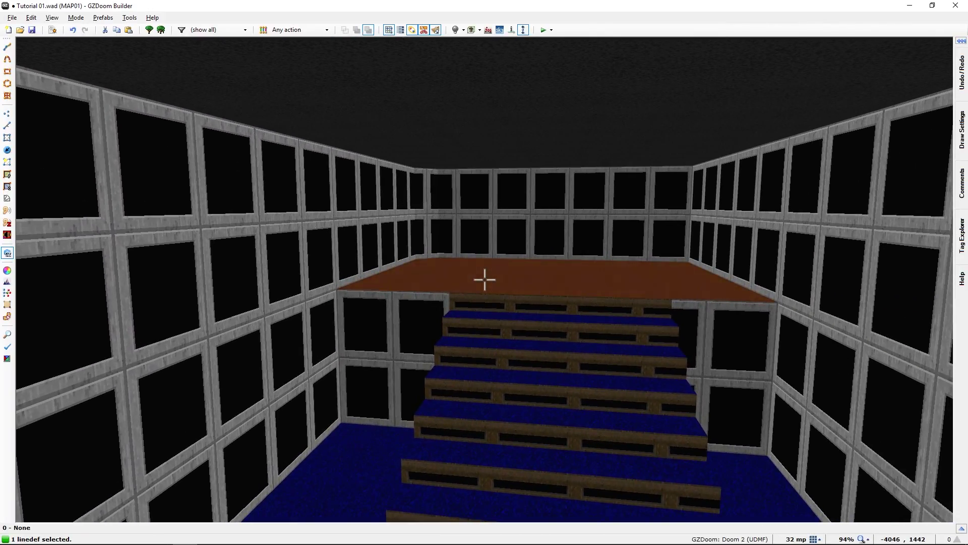
pyautogui.press('a')
pyautogui.press('w')
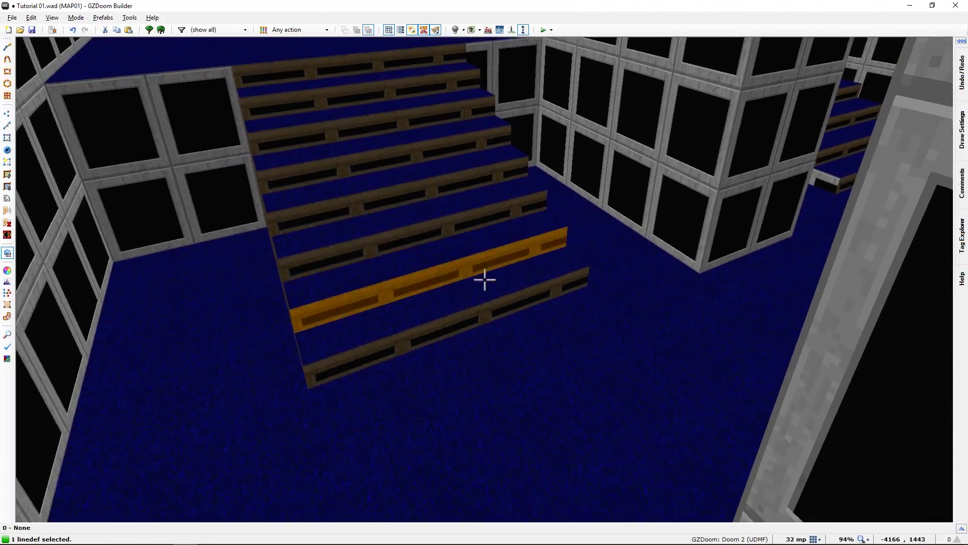
pyautogui.press('s')
pyautogui.press('a')
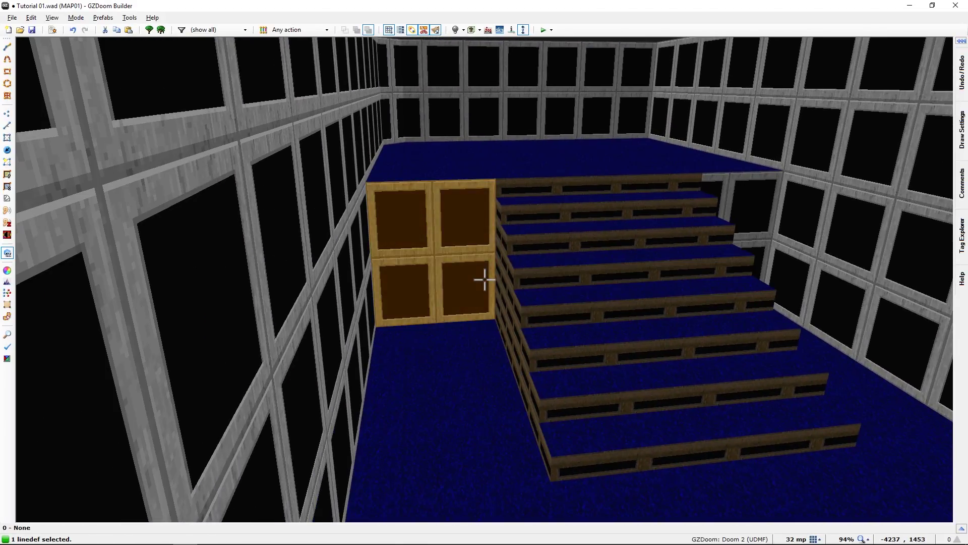
pyautogui.press('d')
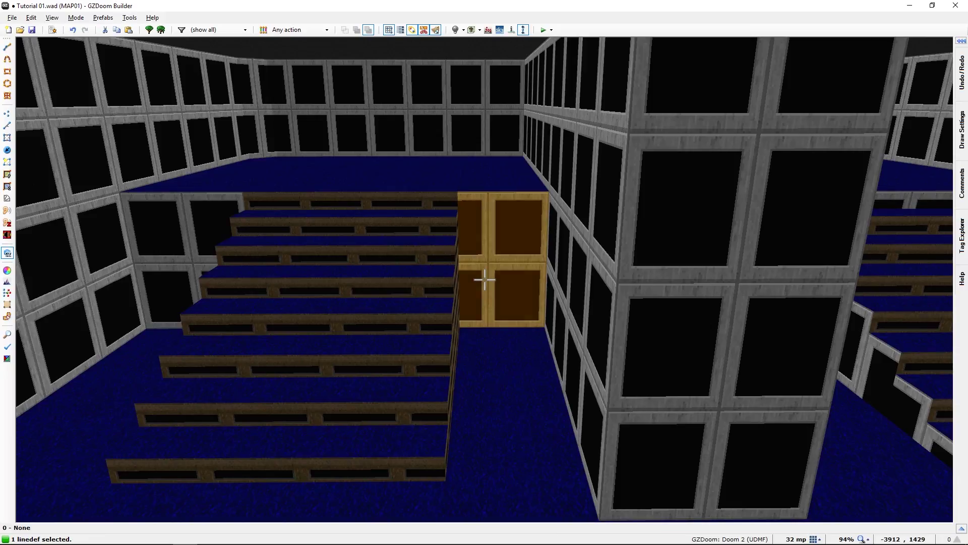
pyautogui.press('s')
pyautogui.press('d')
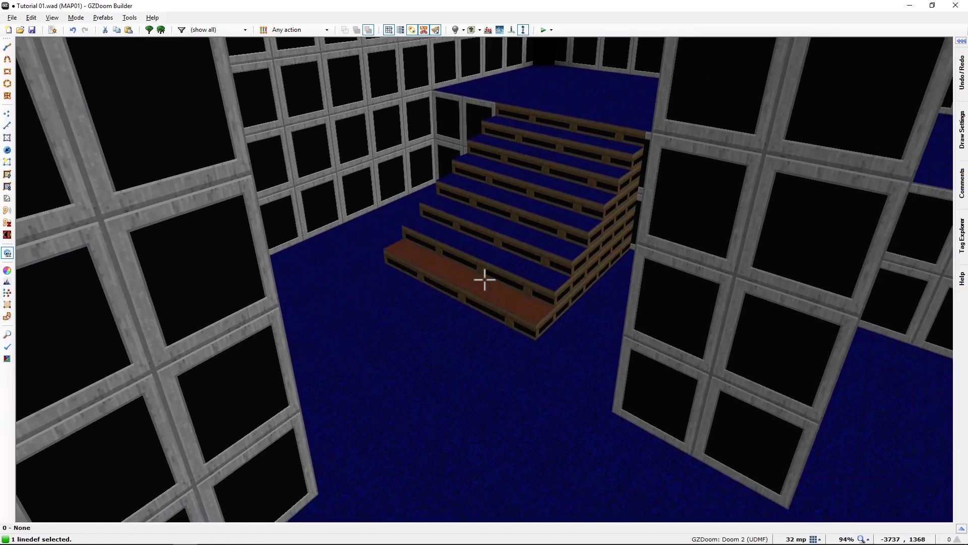
pyautogui.press('d')
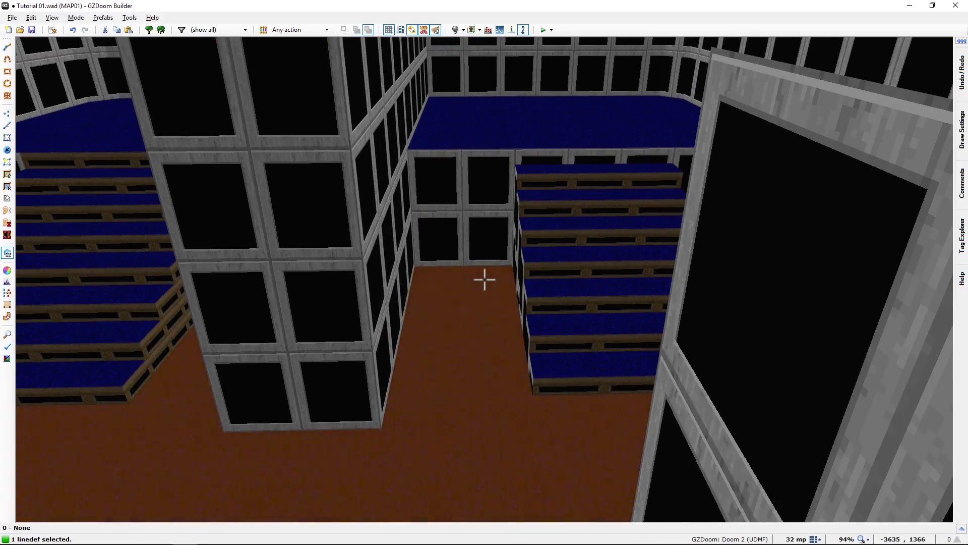
pyautogui.press('a')
pyautogui.press('w')
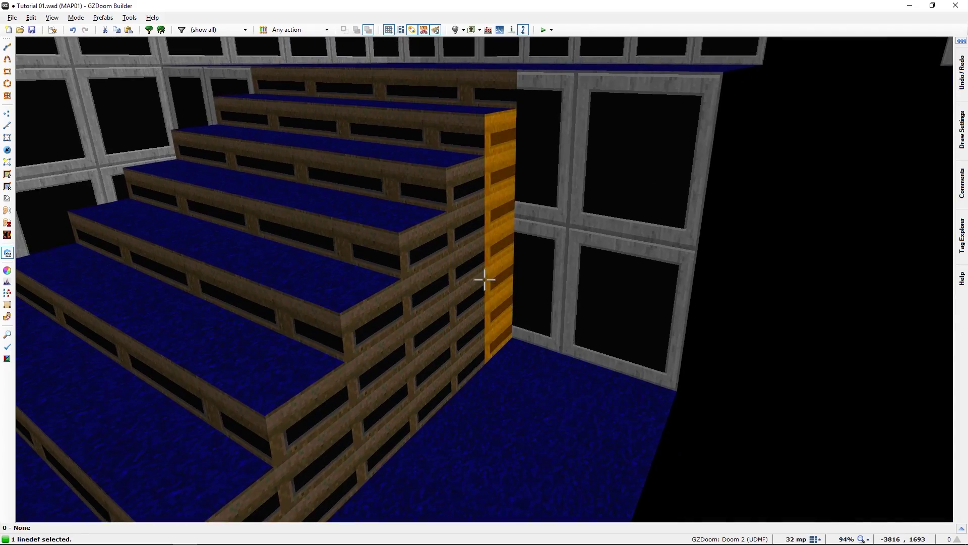
pyautogui.press('a')
pyautogui.press('a')
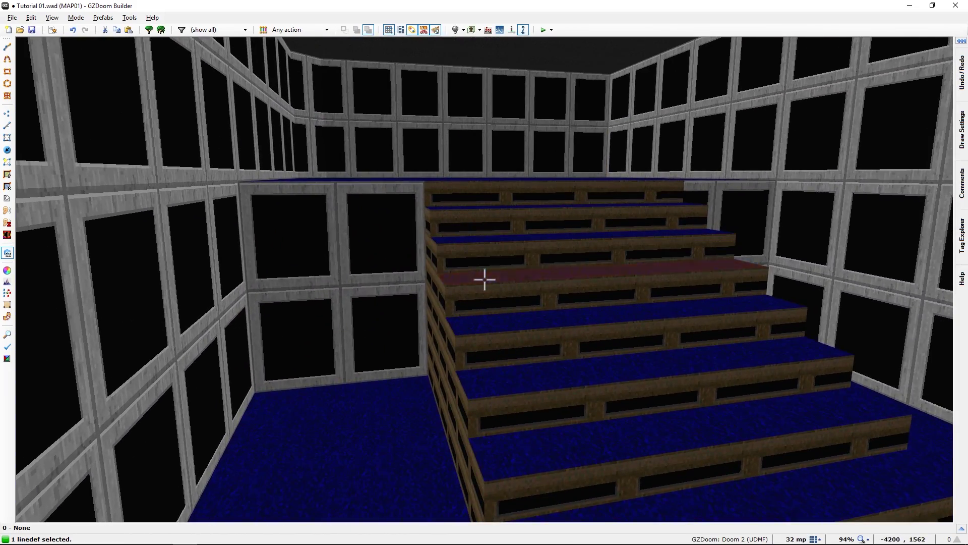
pyautogui.press('s')
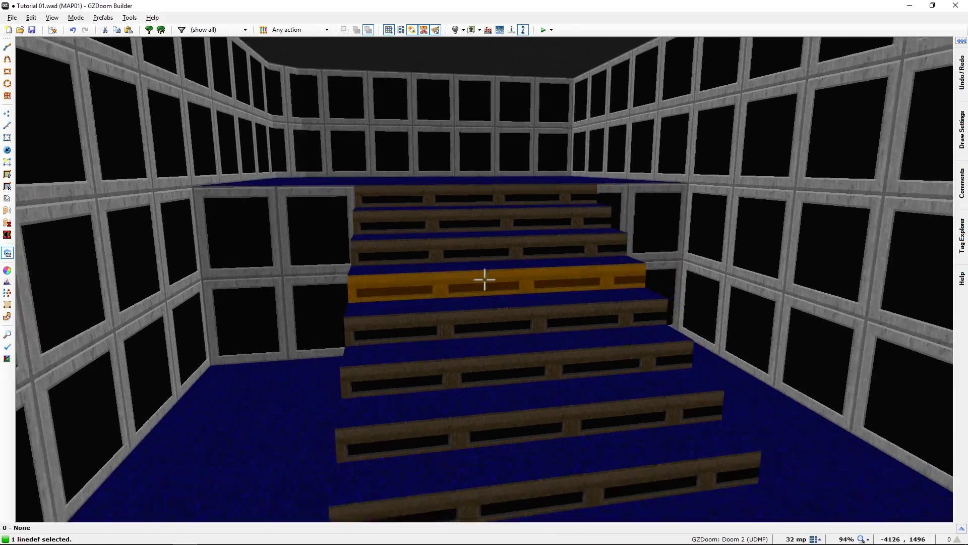
pyautogui.press('s')
pyautogui.press('d')
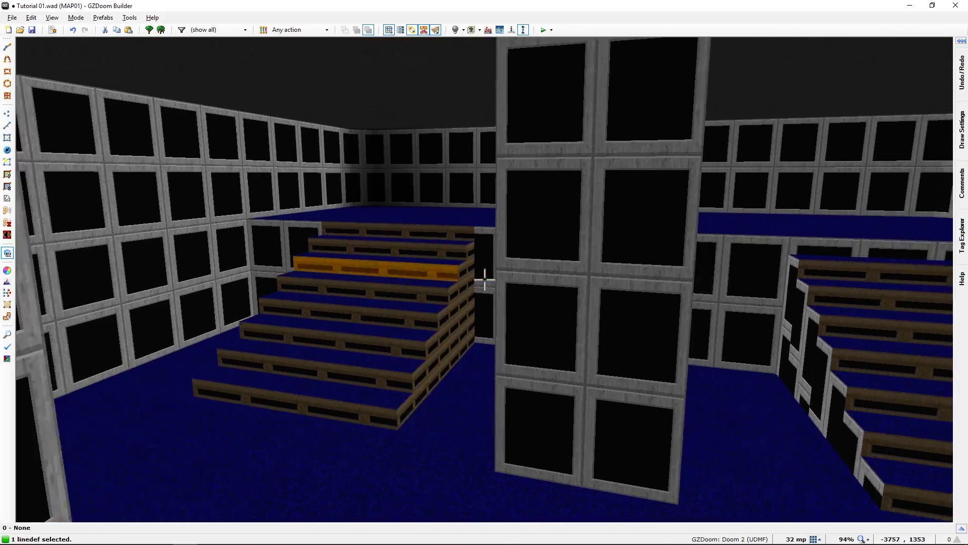
pyautogui.press('a')
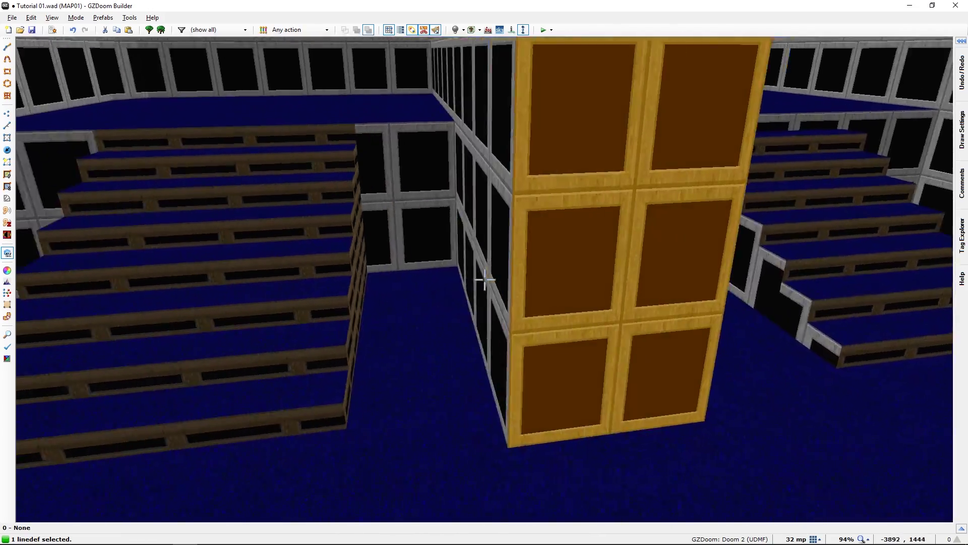
pyautogui.press('a')
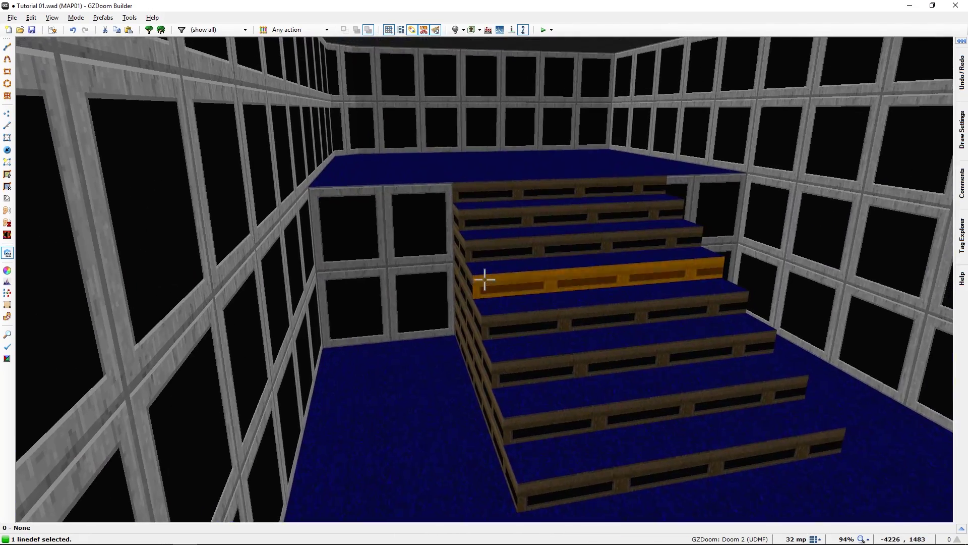
pyautogui.press('a')
pyautogui.press('w')
pyautogui.press('d')
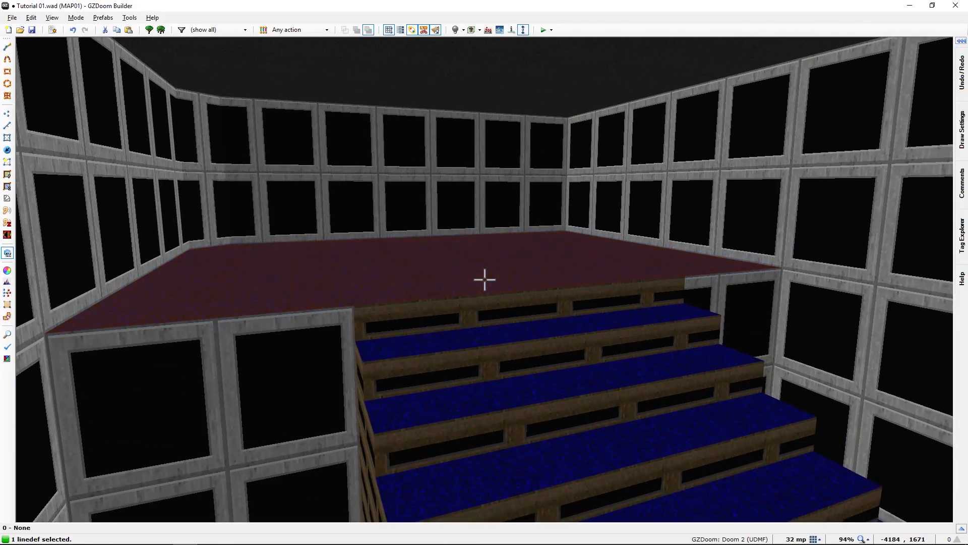
# Return to the 2D map view and clear the linedef selection.
pyautogui.press('q')
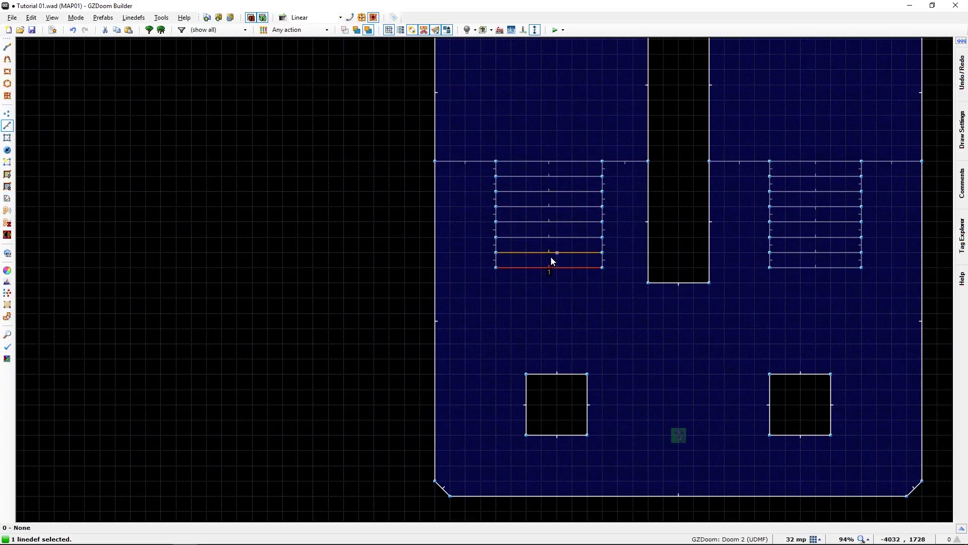
pyautogui.moveTo(655, 266); pyautogui.dragTo(420, 292, button='middle')
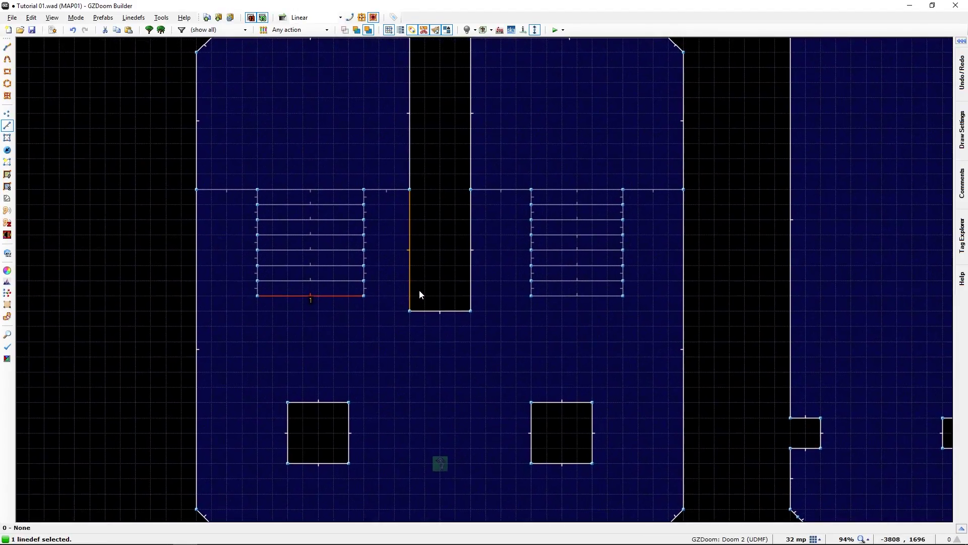
pyautogui.press('c')
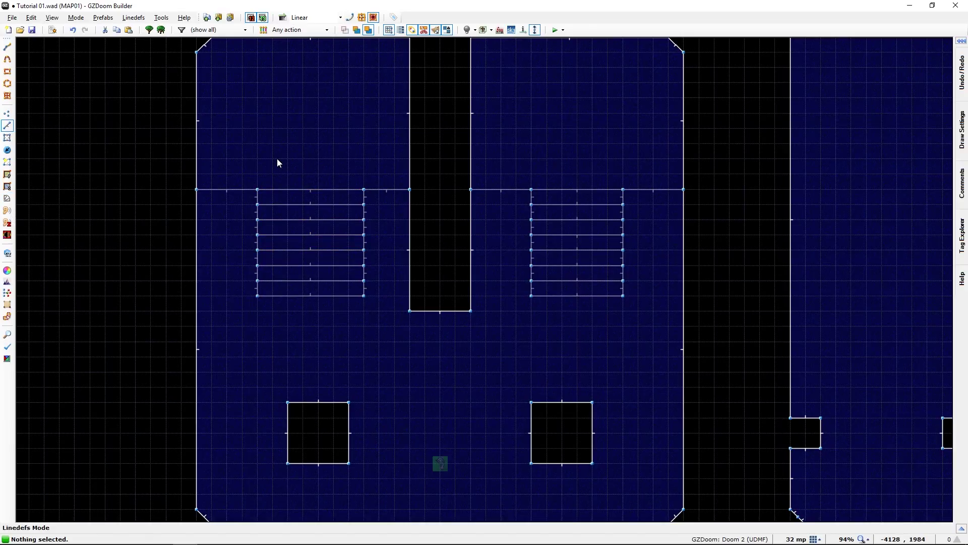
pyautogui.moveTo(278, 159)
pyautogui.mouseDown(button='middle')
pyautogui.moveTo(286, 203)
pyautogui.moveTo(290, 169)
pyautogui.mouseUp(button='middle')
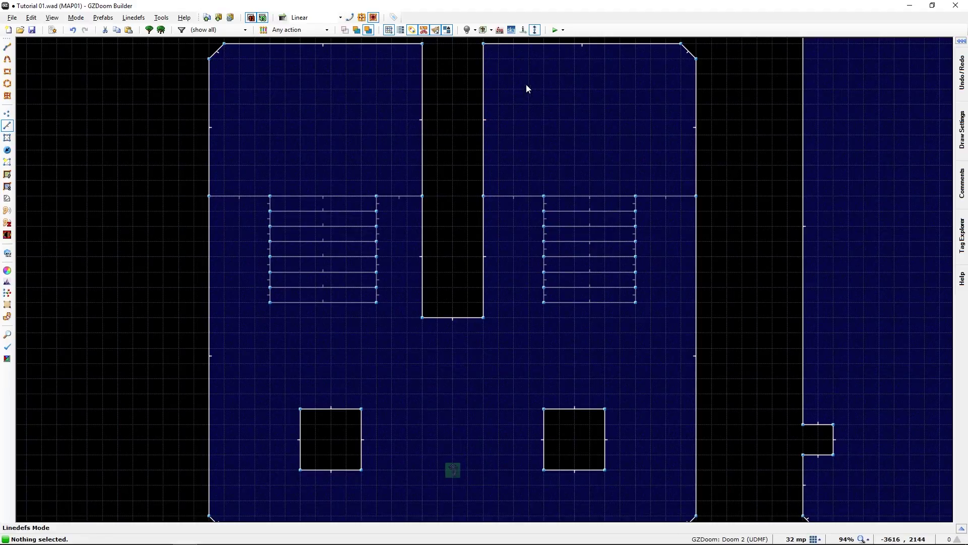
# Test the map in GZDoom, walking up both staircases and checking their risers and sides, then return to the editor.
pyautogui.click(554, 30)
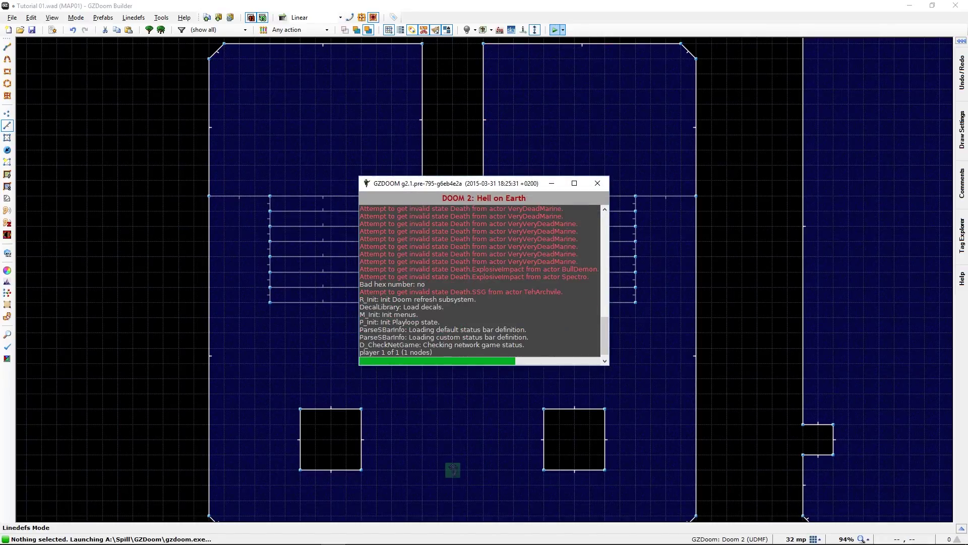
pyautogui.press('w')
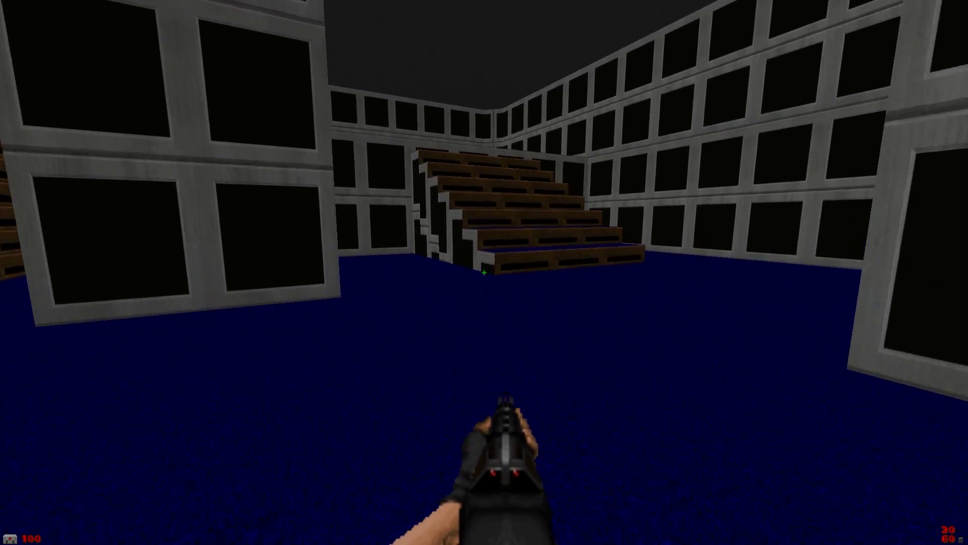
pyautogui.press('w')
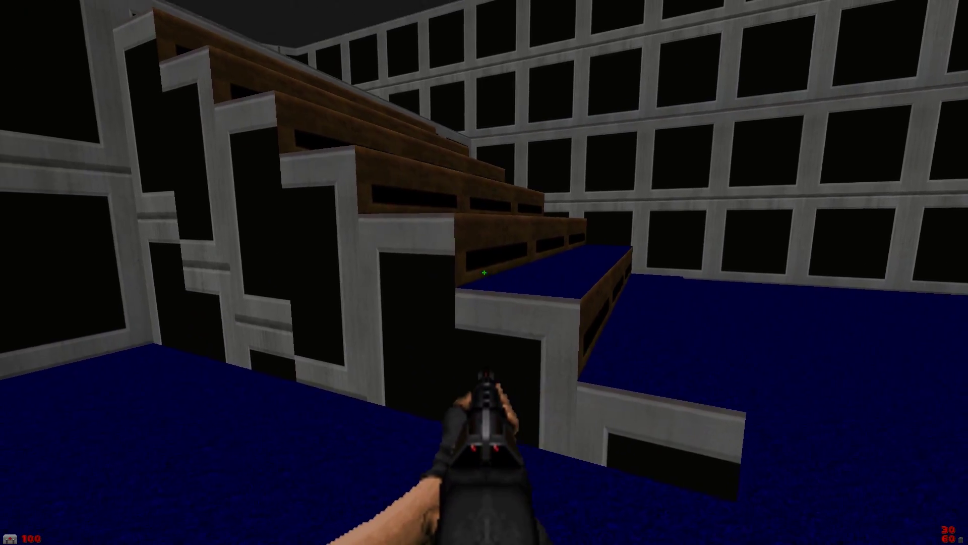
pyautogui.press('w')
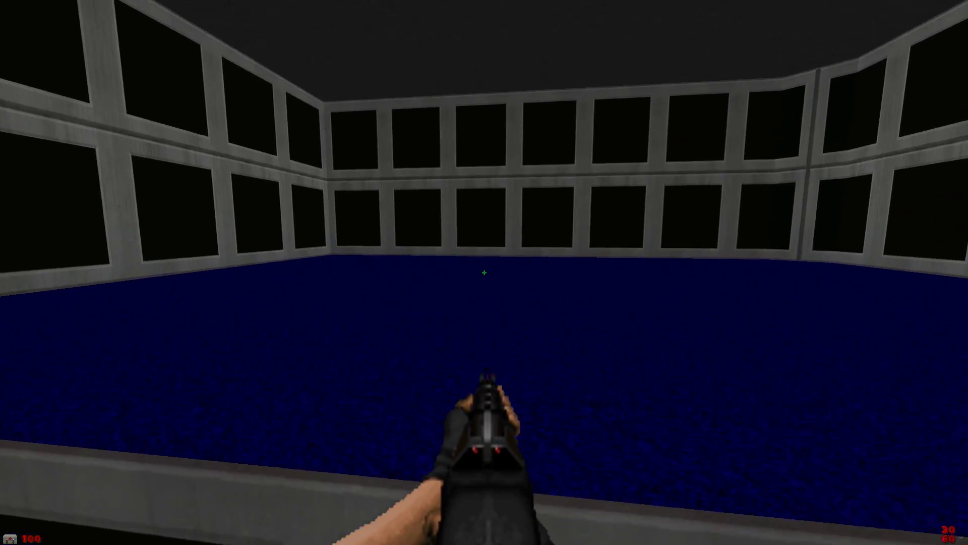
pyautogui.press('w')
pyautogui.press('s')
pyautogui.press('w')
pyautogui.press('w')
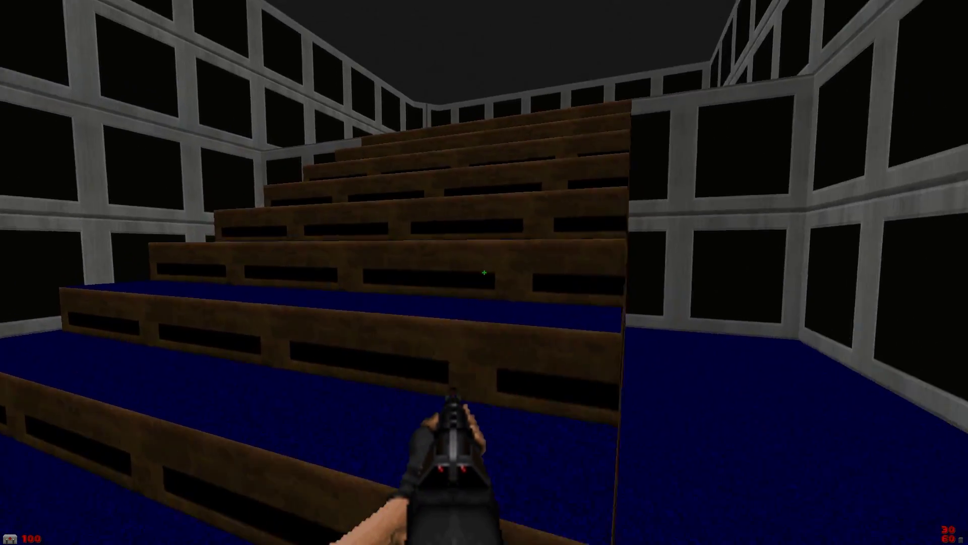
pyautogui.press('w')
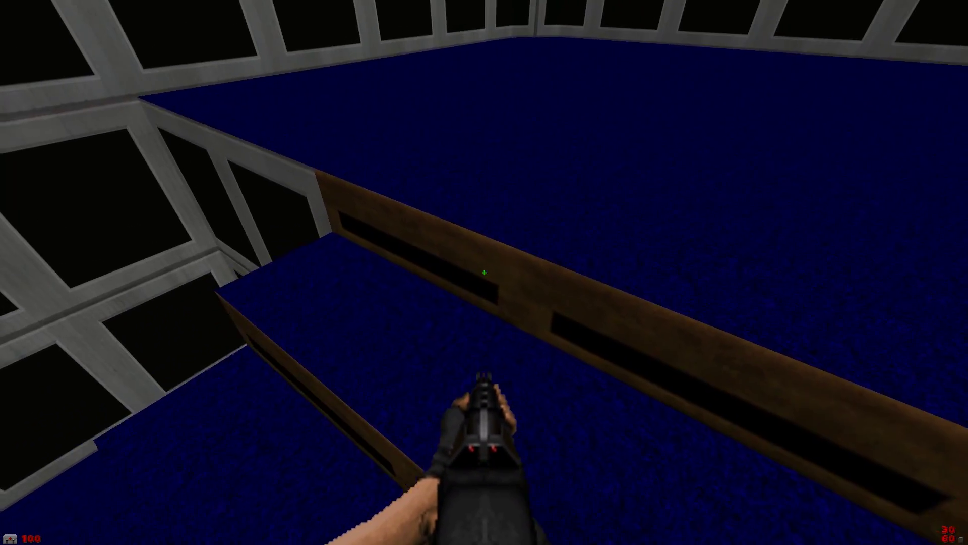
pyautogui.press('s')
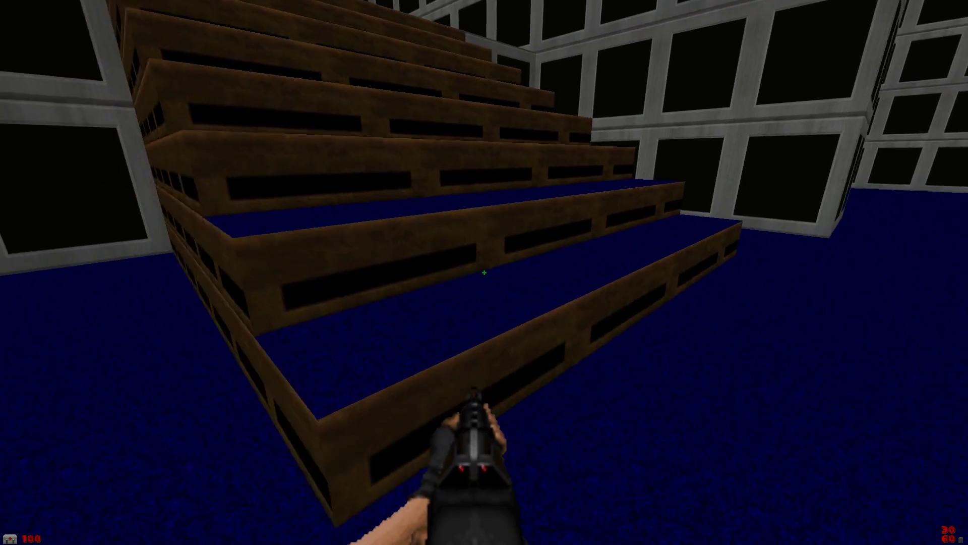
pyautogui.press('a')
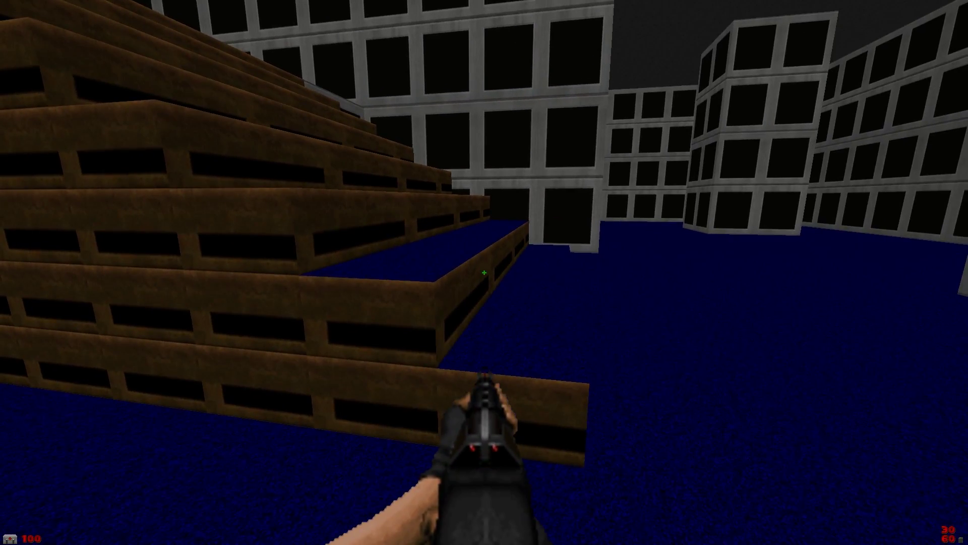
pyautogui.press('a')
pyautogui.press('d')
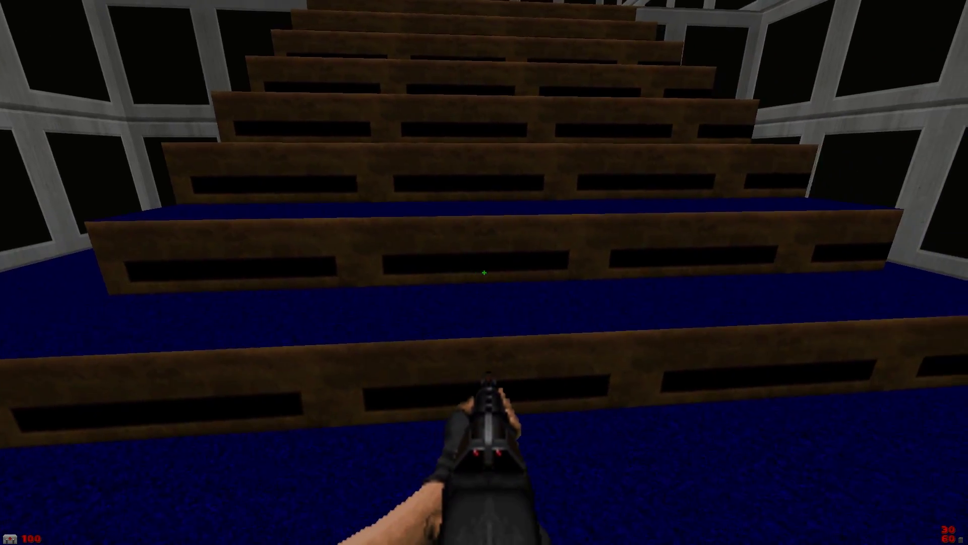
pyautogui.press('q')
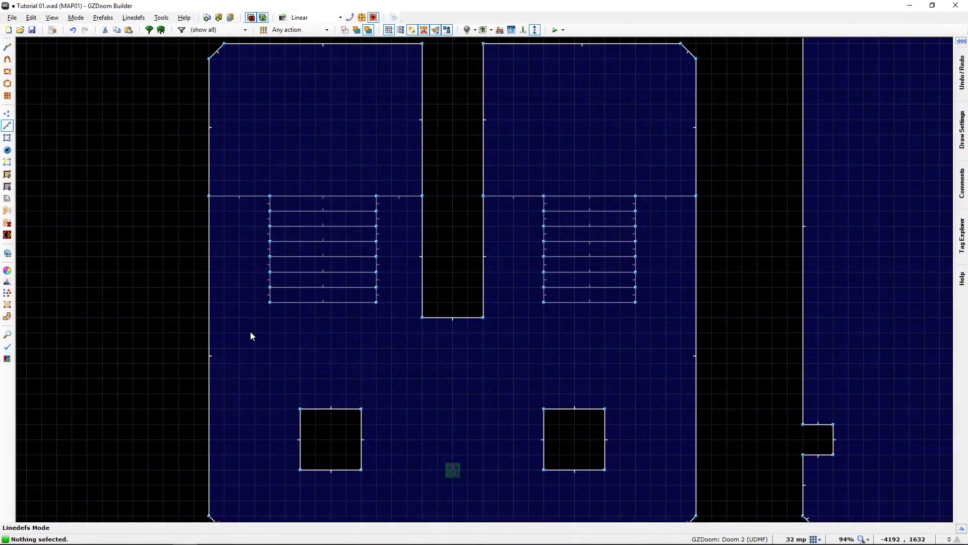
# Build 7 straight stair sectors, depth 32, floor and ceiling height steps of 16, bases 0 and 256, with unpegged MODWALL3 upper and STEPLAD1 lower textures.
pyautogui.moveTo(244, 271); pyautogui.dragTo(207, 302, button='middle')
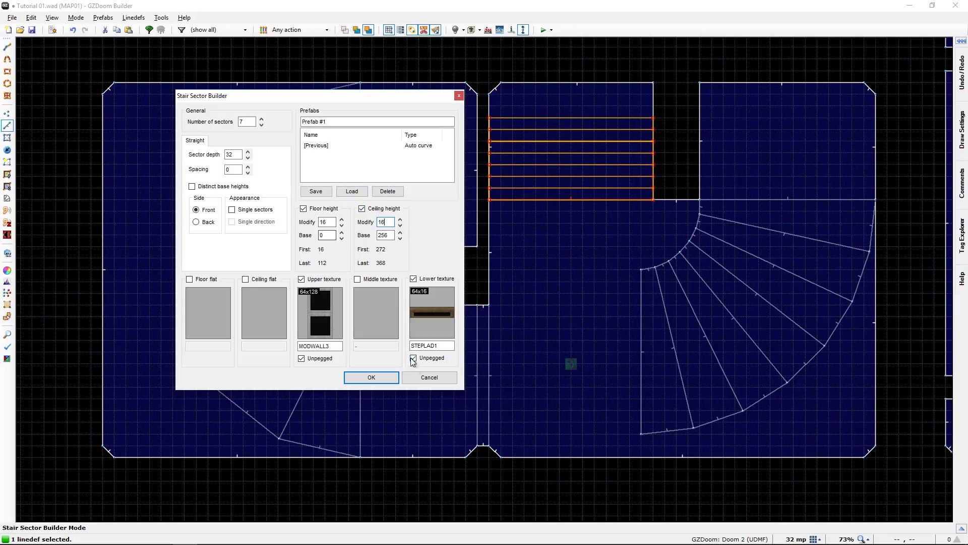
pyautogui.click(374, 376)
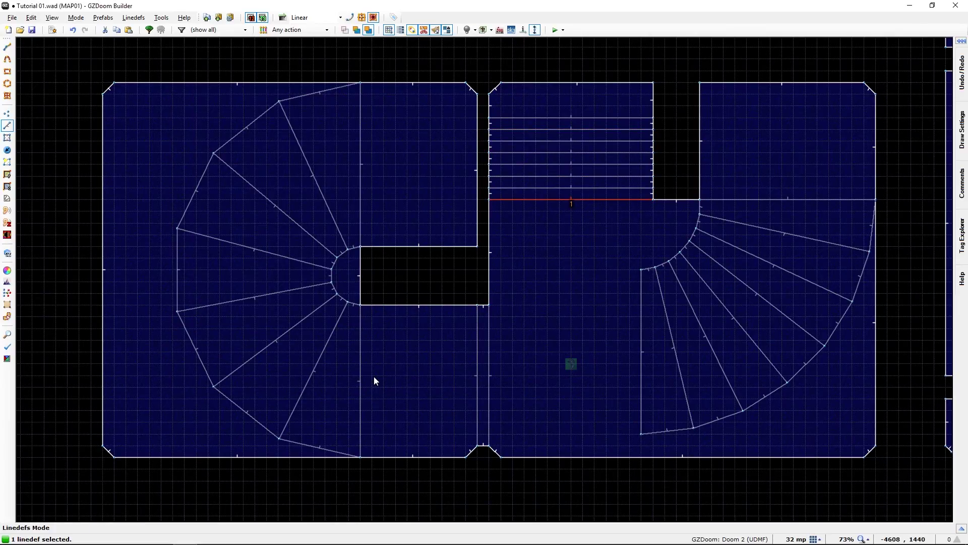
# In the 3D view, raise the ceiling and floor of the platform behind the straight staircase to meet the top step.
pyautogui.press('w')
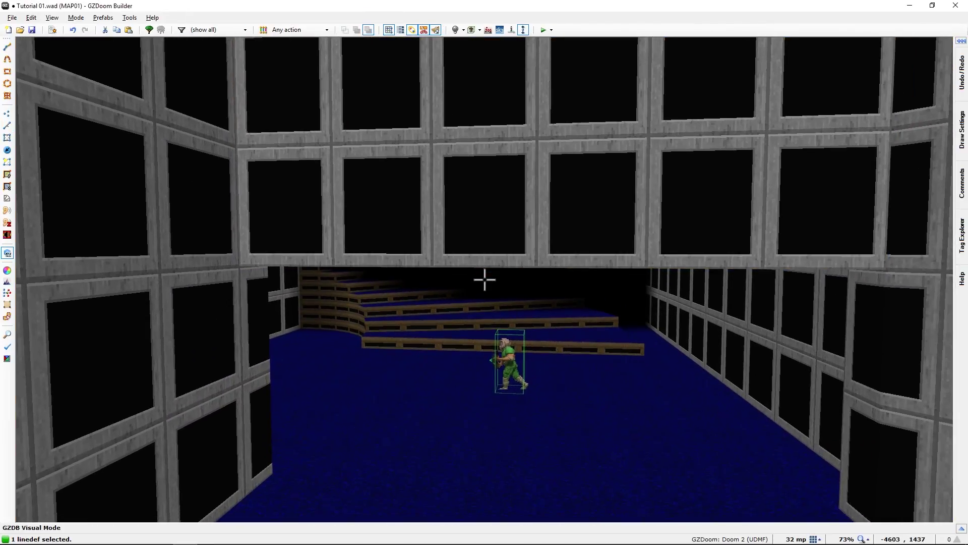
pyautogui.press('e')
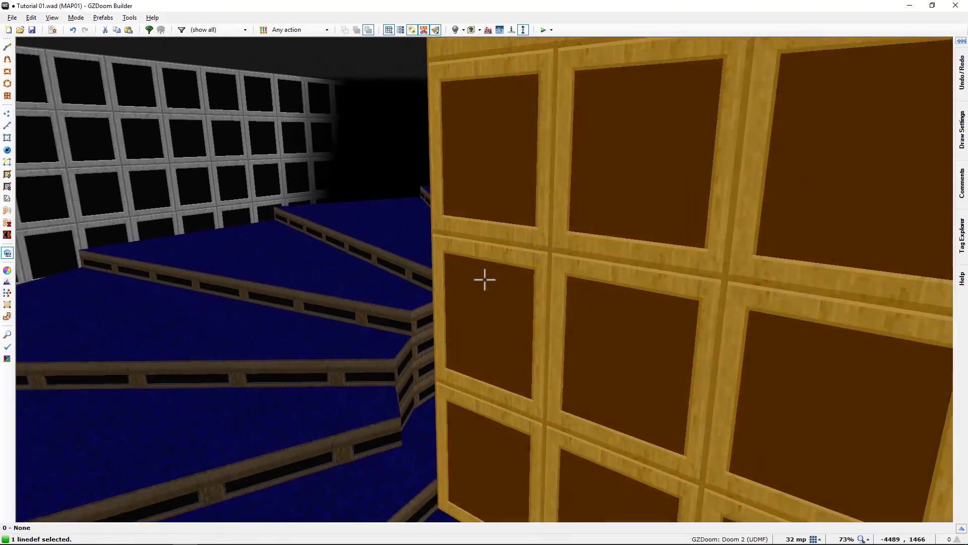
pyautogui.press('f')
pyautogui.press('e')
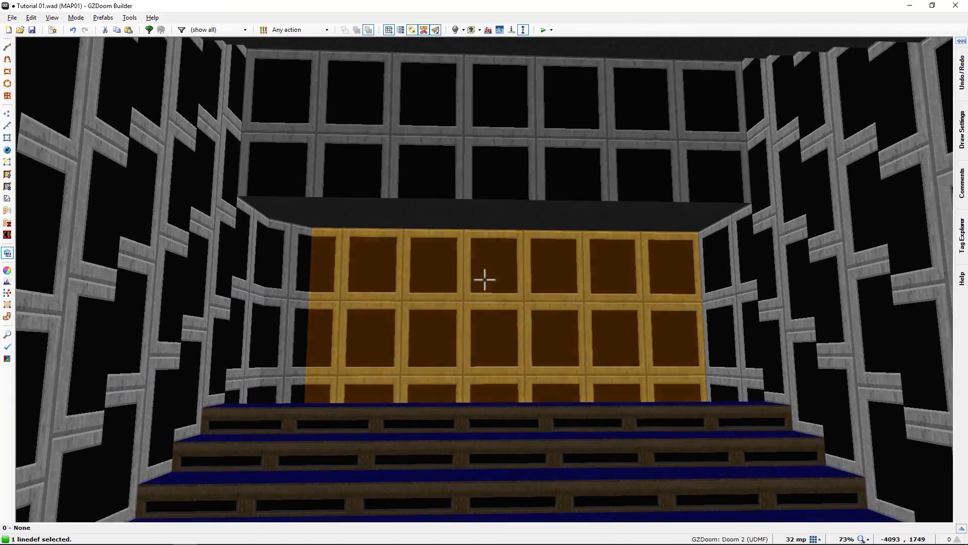
pyautogui.press('f')
pyautogui.press('f')
pyautogui.press('s')
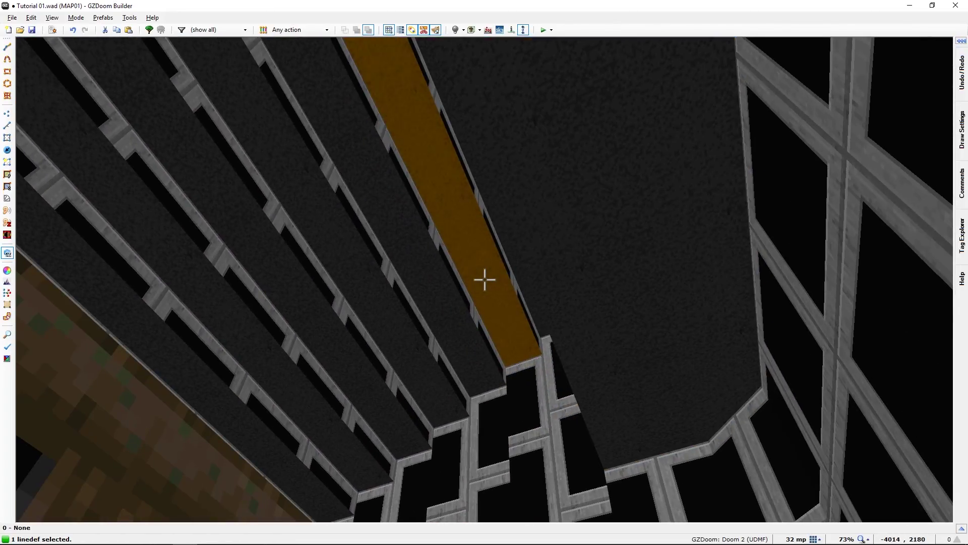
pyautogui.press('s')
pyautogui.press('d')
pyautogui.press('f')
pyautogui.scroll(1, 485, 279)
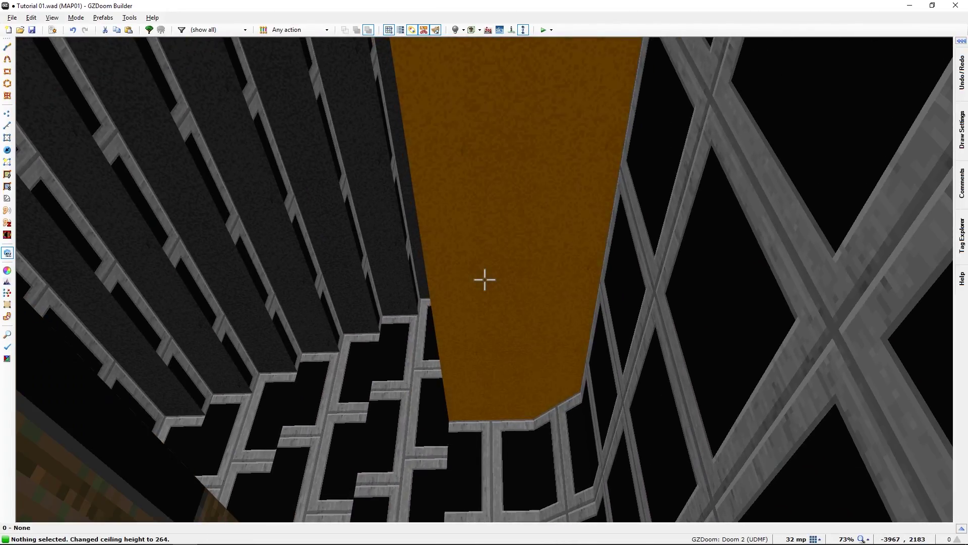
pyautogui.scroll(7, 484, 279)
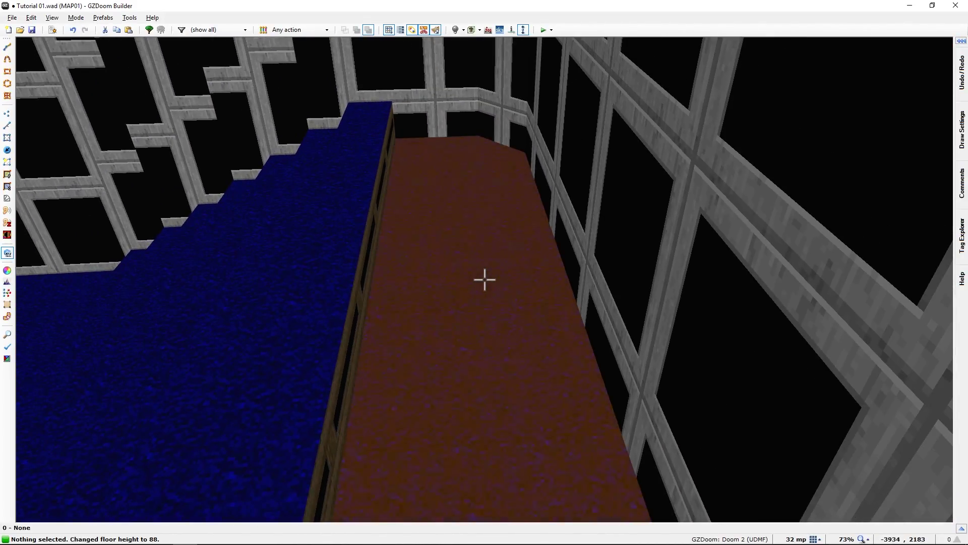
# Look over the straight staircase from its foot in the 3D view and return to the 2D map of both rooms.
pyautogui.press('d')
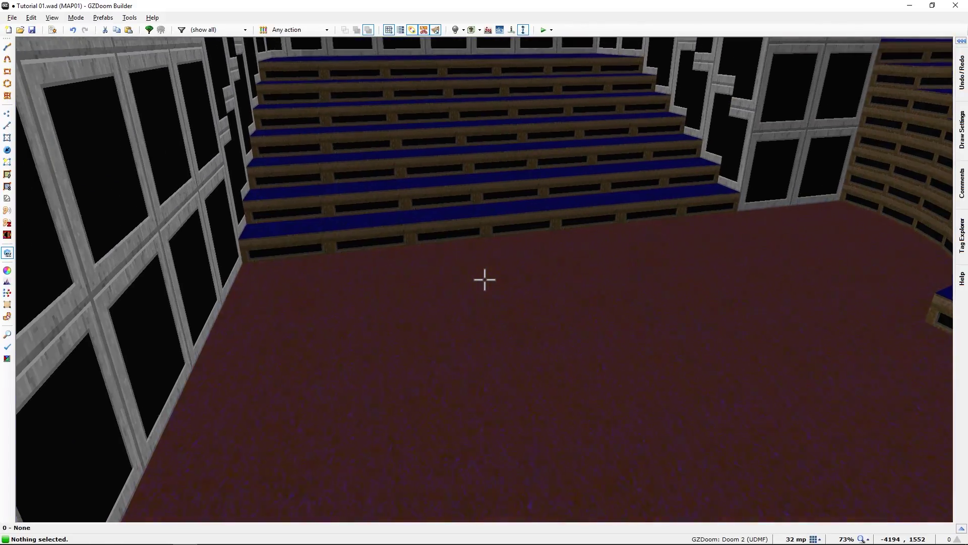
pyautogui.press('w')
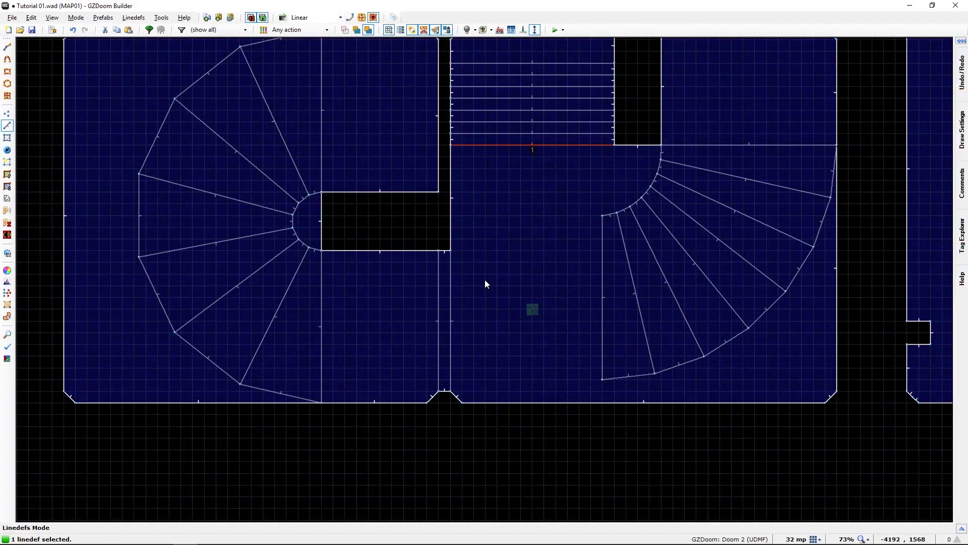
pyautogui.moveTo(485, 285); pyautogui.dragTo(465, 359, button='middle')
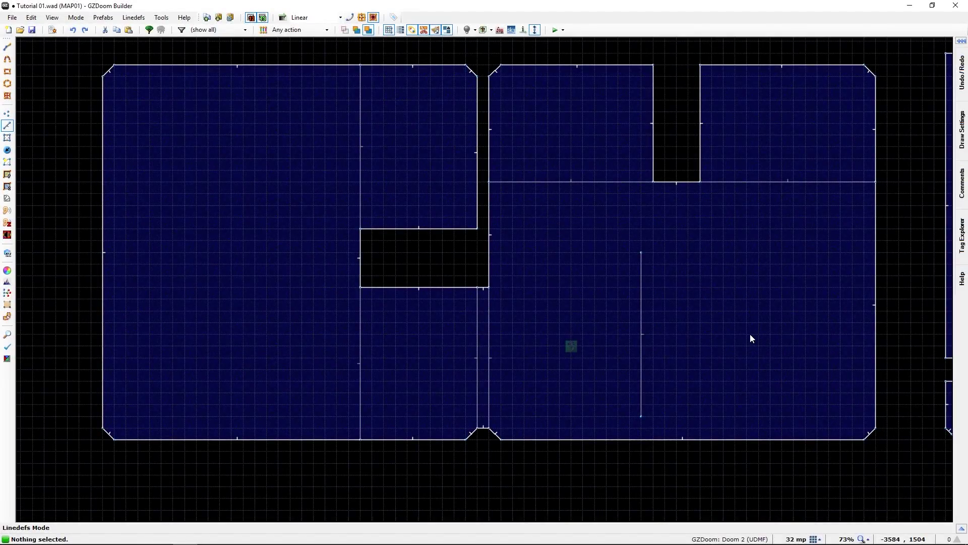
# Set up a 7-sector auto-curve staircase from the free-standing linedef to the upper-right platform edge, with a floor height step of 16.
pyautogui.click(643, 344)
pyautogui.click(782, 180)
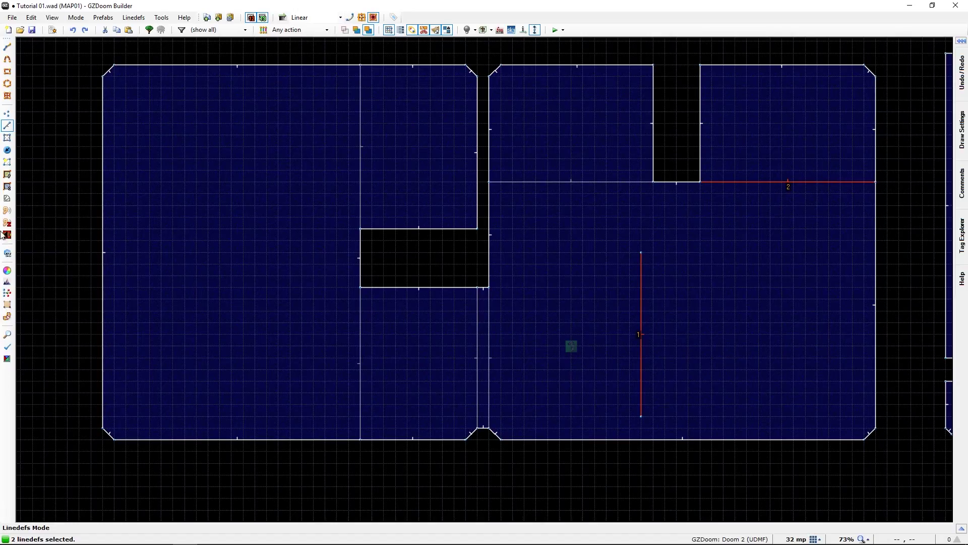
pyautogui.click(7, 200)
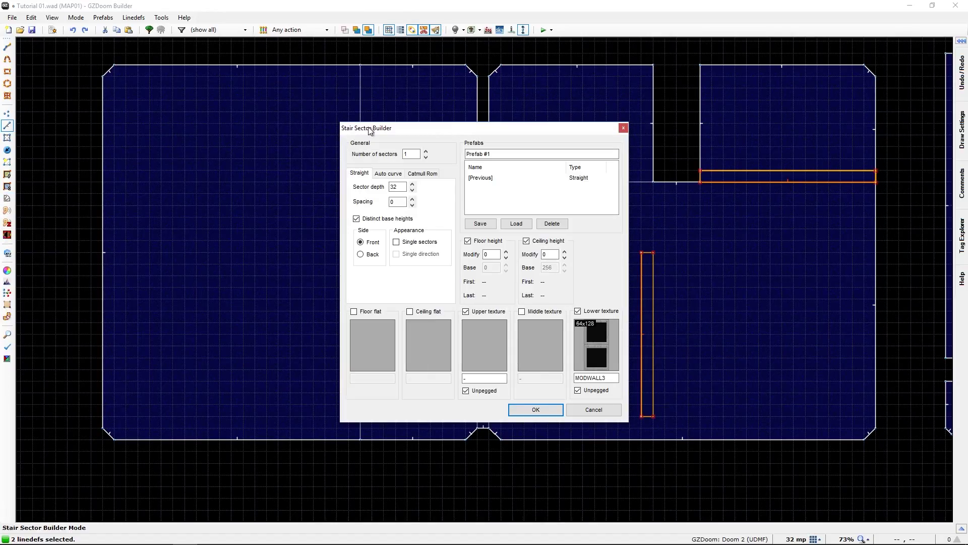
pyautogui.moveTo(397, 128); pyautogui.dragTo(214, 157)
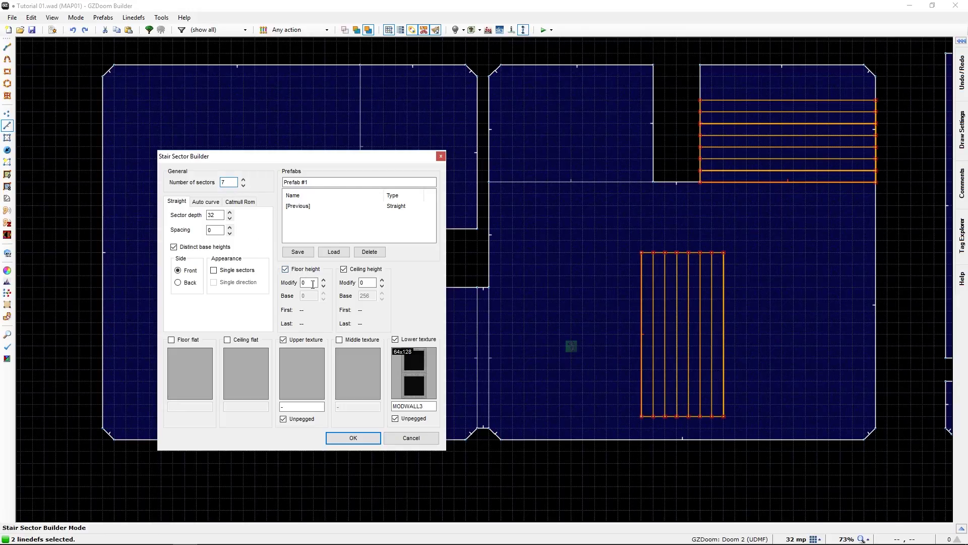
pyautogui.doubleClick(307, 284)
pyautogui.click(204, 202)
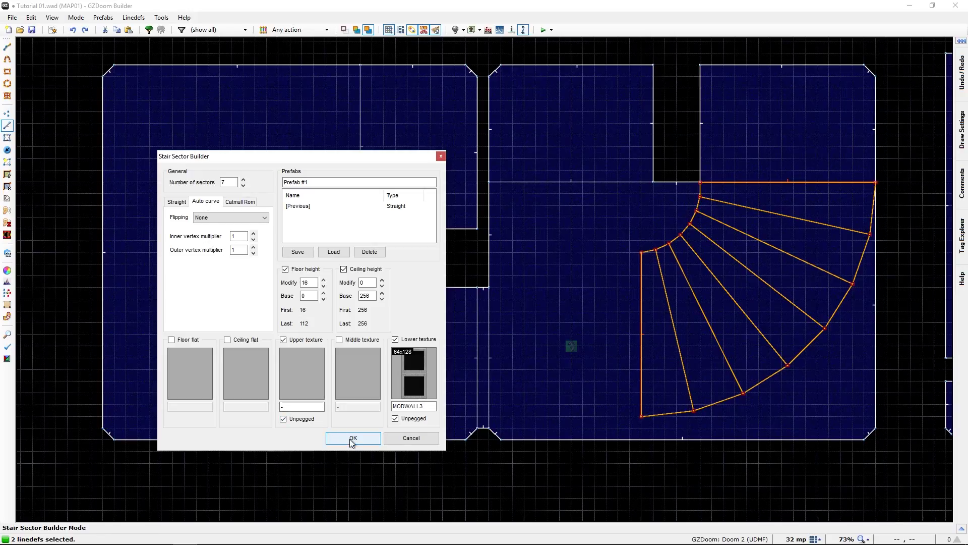
# Set the stairs' lower texture to STEPLAD1 and build the curved staircase.
pyautogui.click(414, 389)
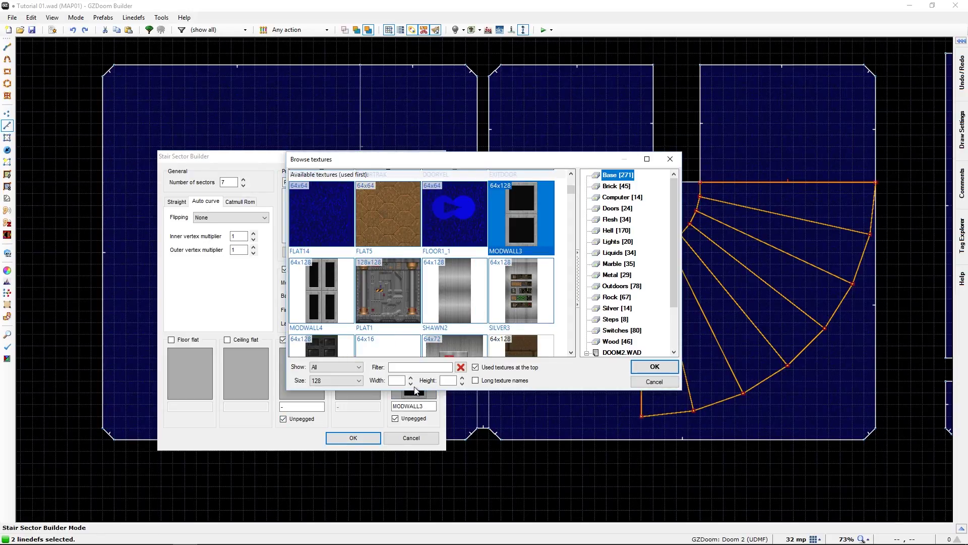
pyautogui.scroll(-2, 412, 322)
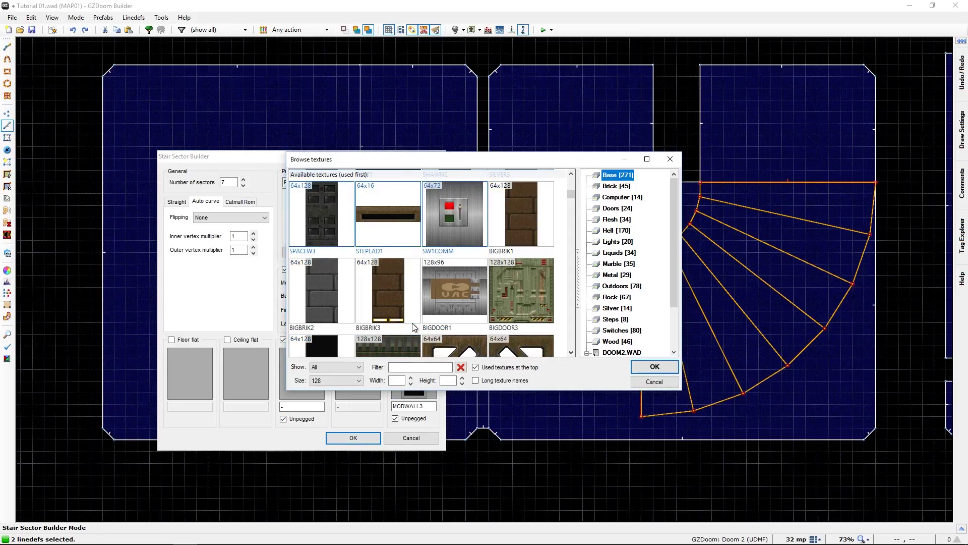
pyautogui.click(373, 224)
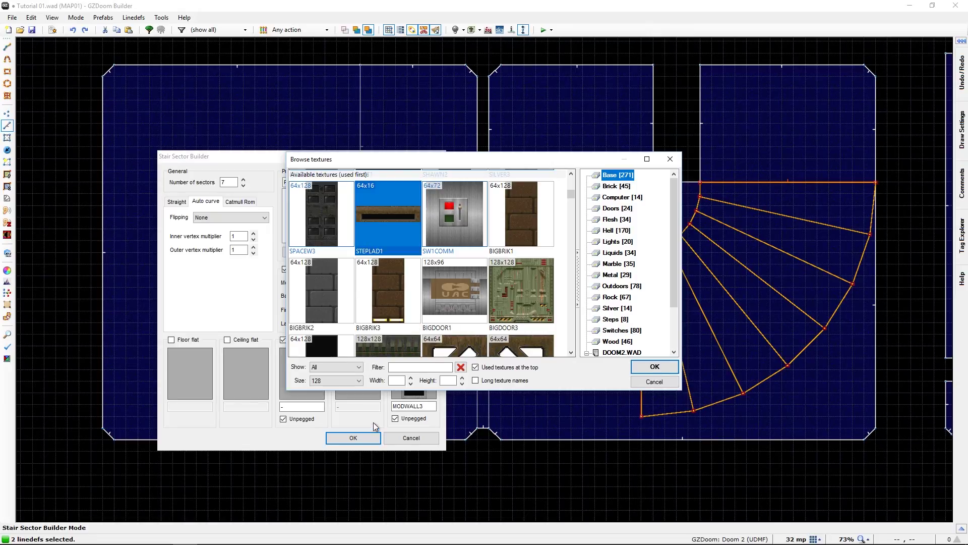
pyautogui.click(649, 371)
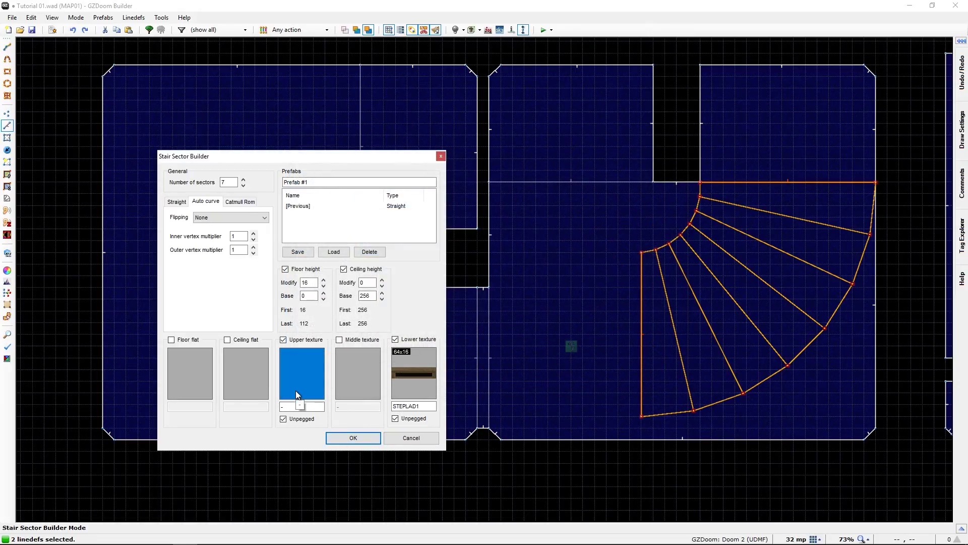
pyautogui.click(339, 439)
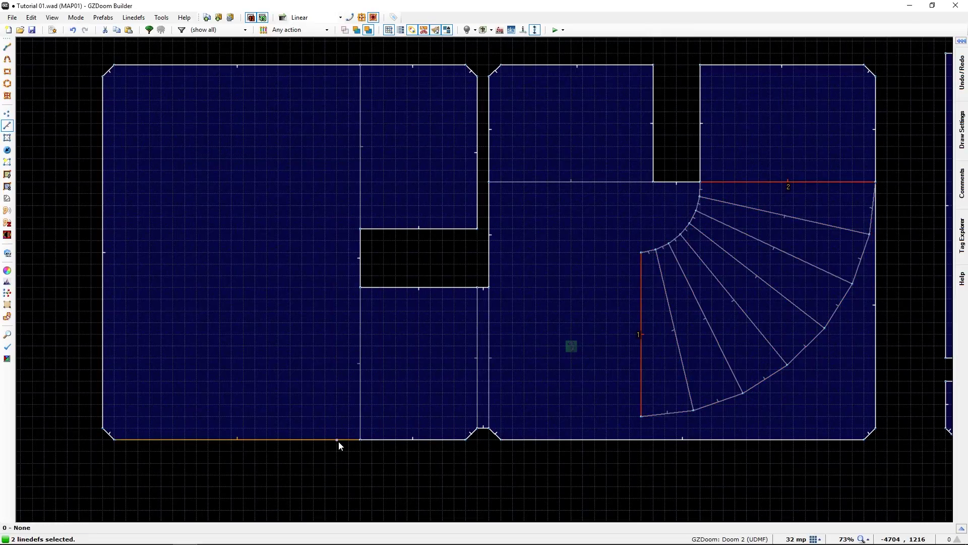
# Inspect the curved staircase in the 3D view from its foot up to the platform at its upper end.
pyautogui.press('w')
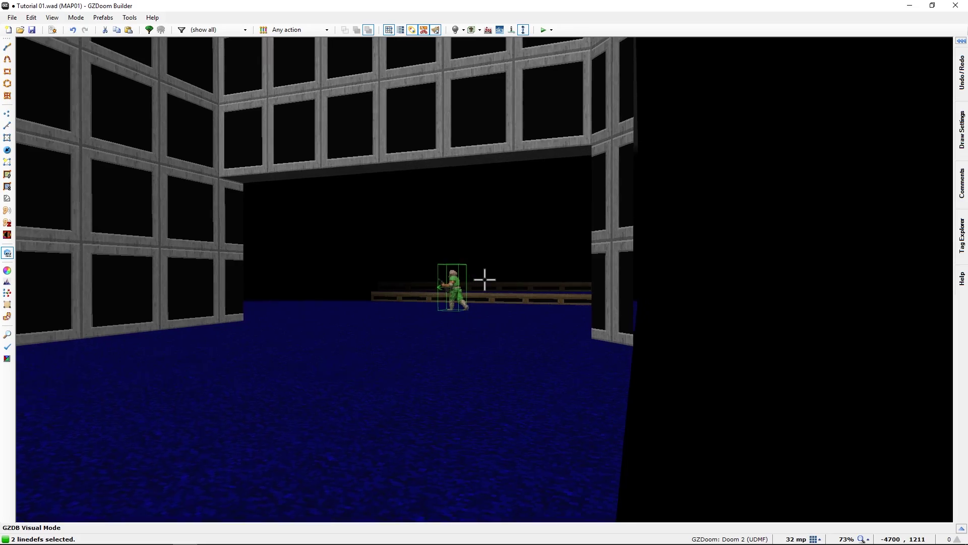
pyautogui.press('e')
pyautogui.press('w')
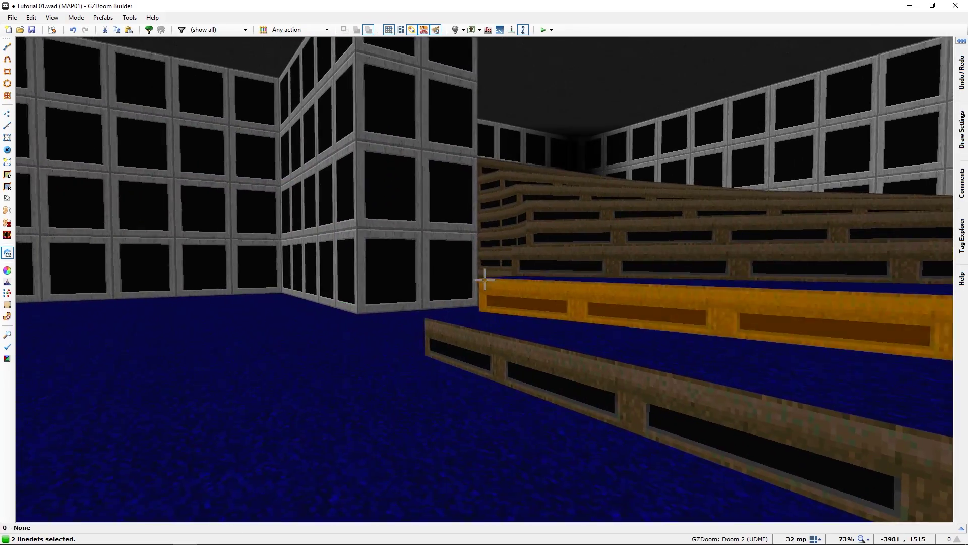
pyautogui.press('w')
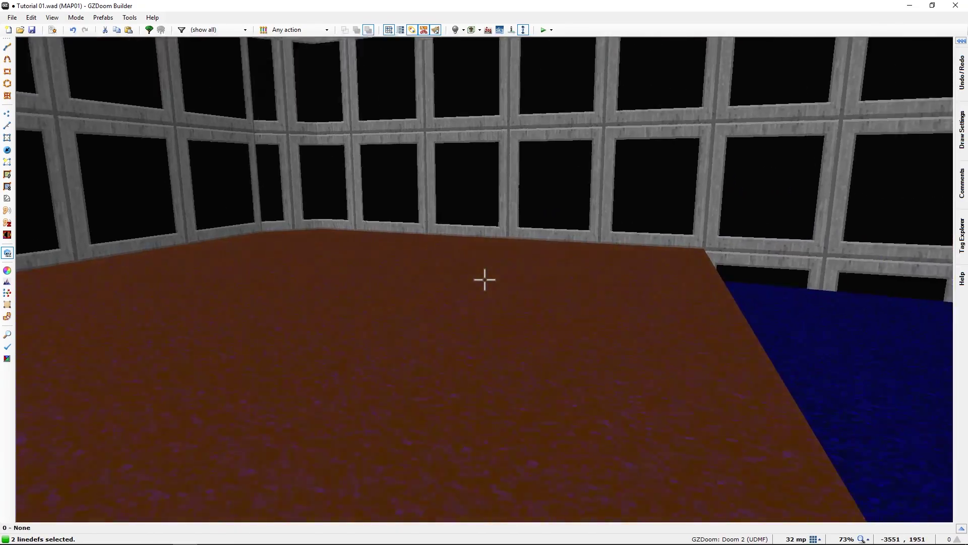